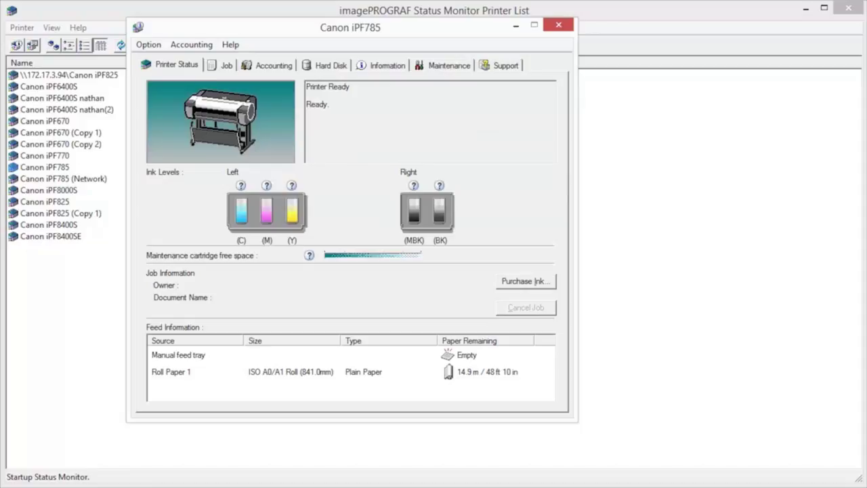
Switch the Canon iPF785 status window to its Accounting page.
click(275, 68)
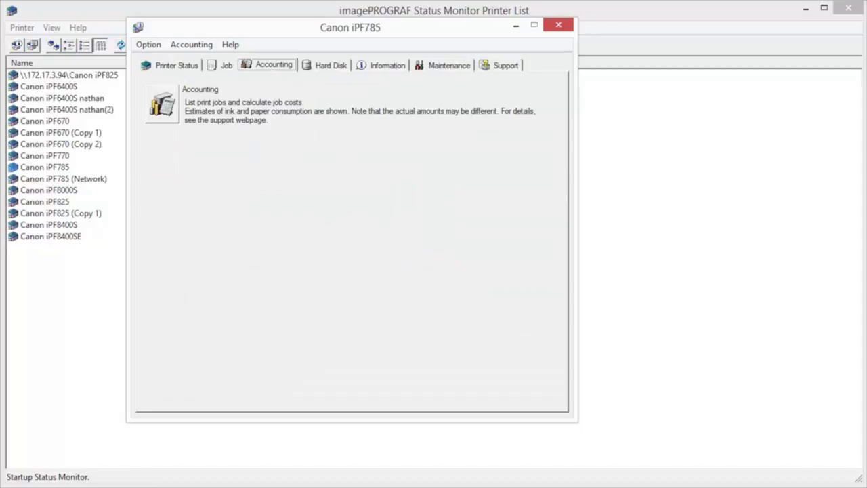
Launch the Accounting Manager to list the iPF785's 500 print jobs.
click(162, 105)
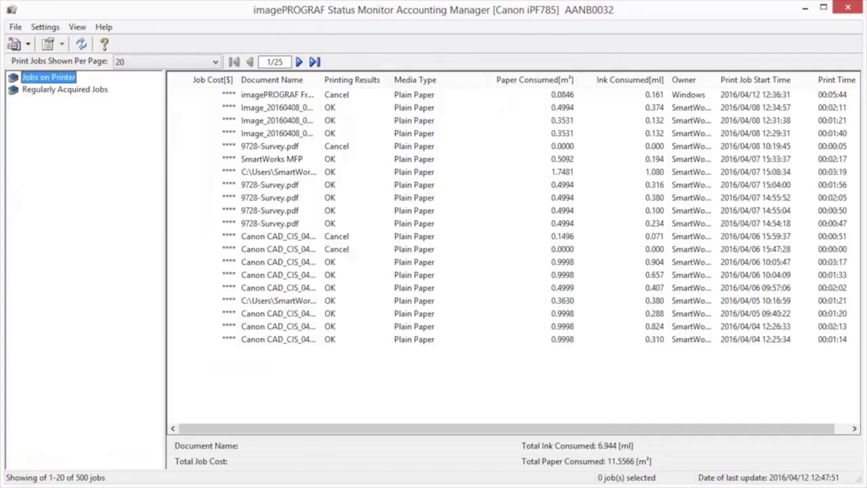
Open the Unit Costs settings and use one shared price for all ink colours.
click(44, 26)
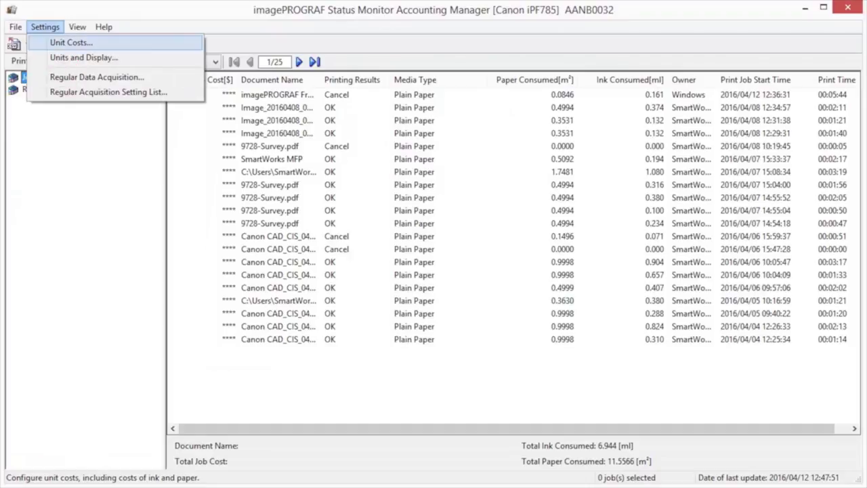
key(Return)
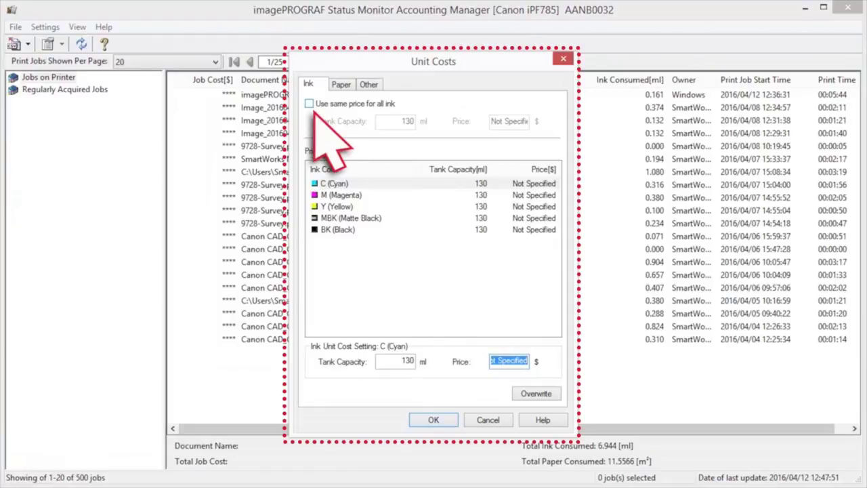
click(308, 103)
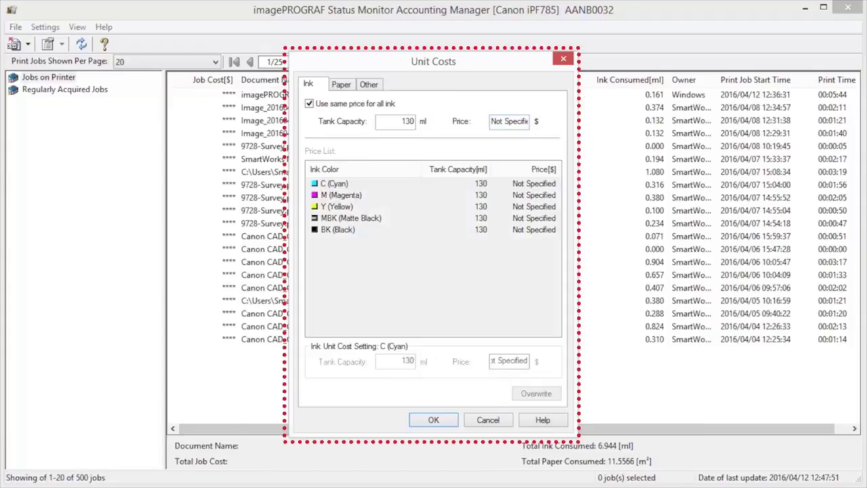
Enter the 86 $ ink price and add a Plain Paper cost entry: 914.4 mm, 30 m, 15 $.
text(86)
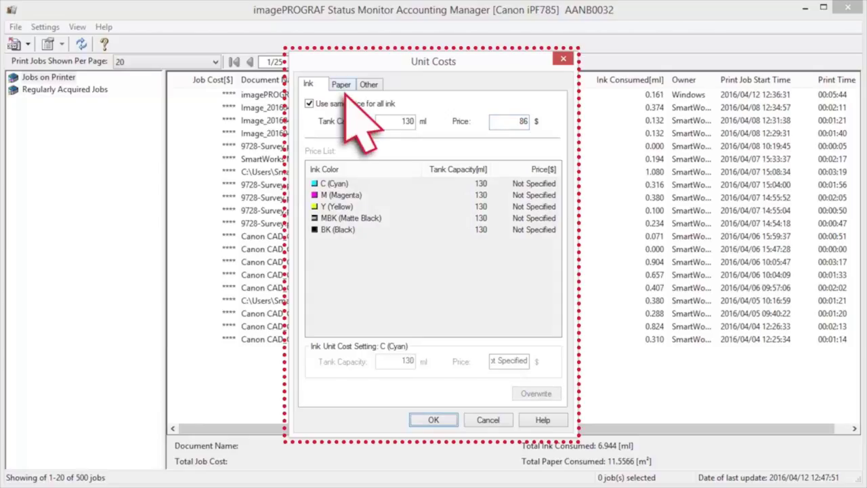
click(342, 85)
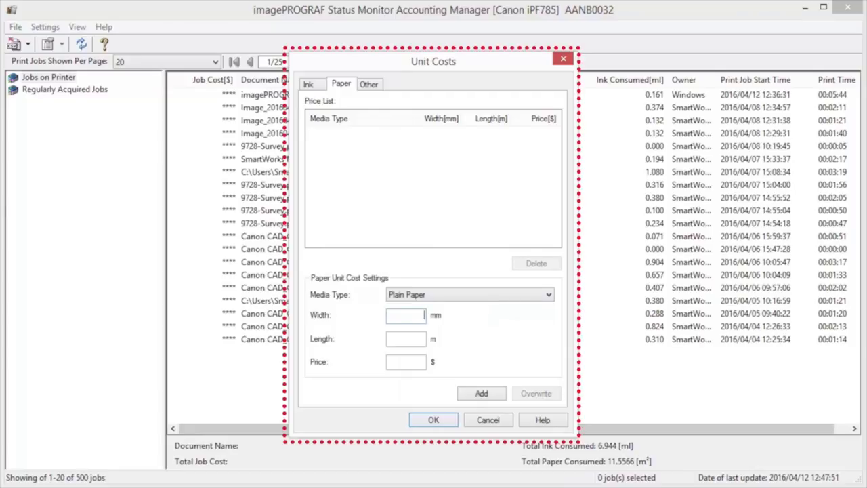
text(914.4)
key(Tab)
text(30)
key(Tab)
text(15)
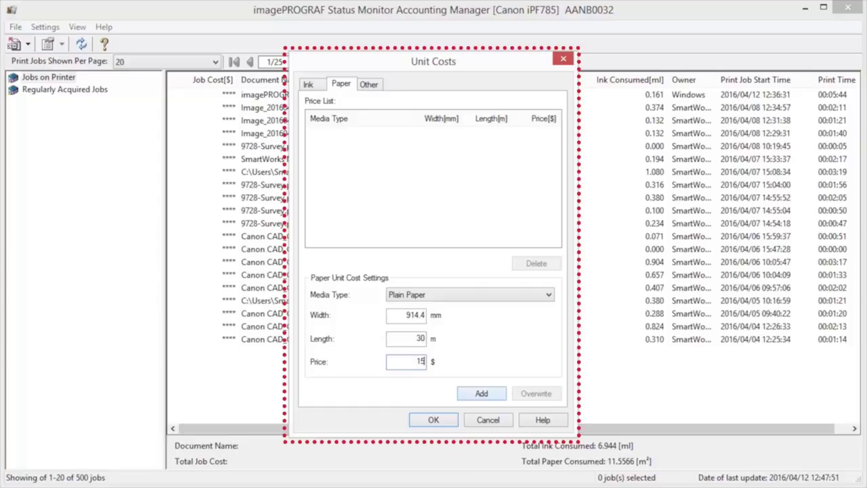
click(493, 393)
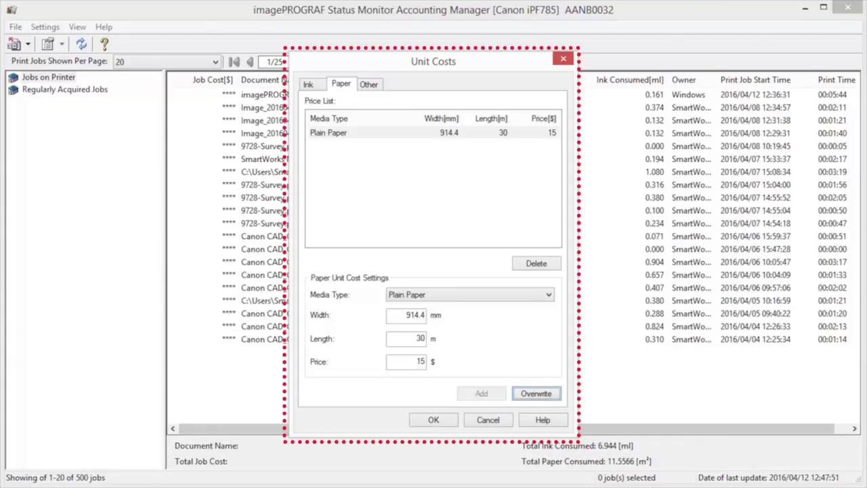
Review the Other cost options and apply the unit costs, giving a 10.857 $ total.
click(369, 84)
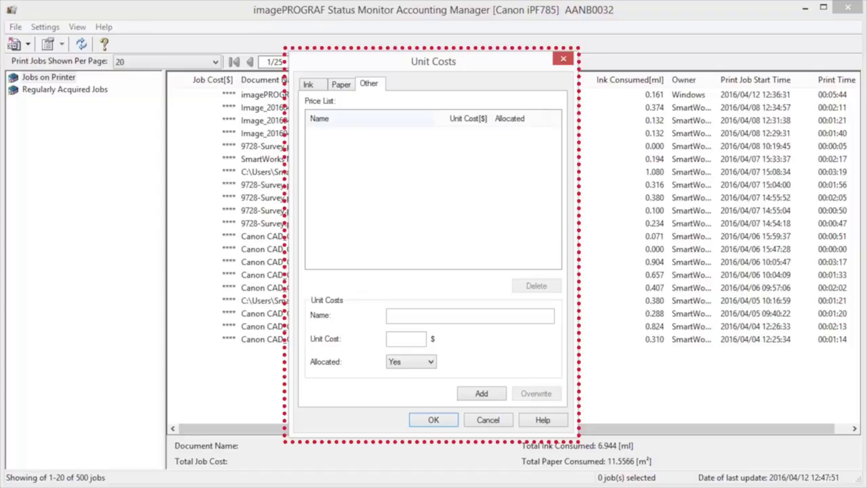
click(433, 419)
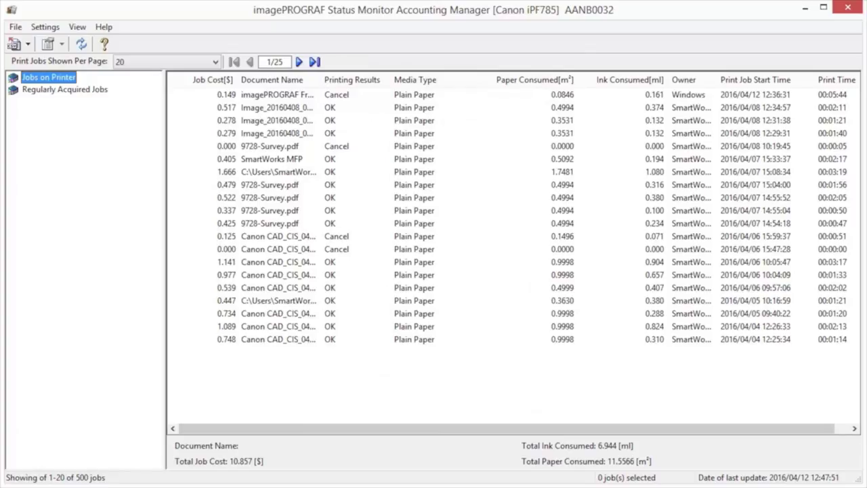
key(Tab)
key(Down)
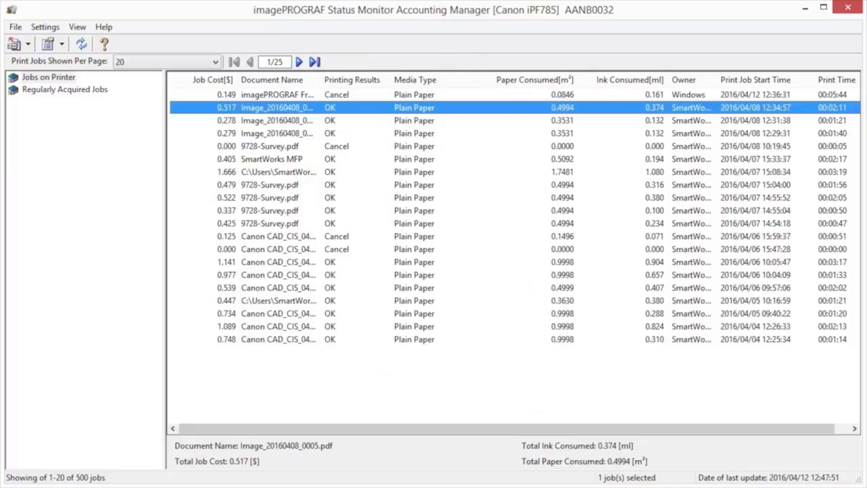
double_click(353, 108)
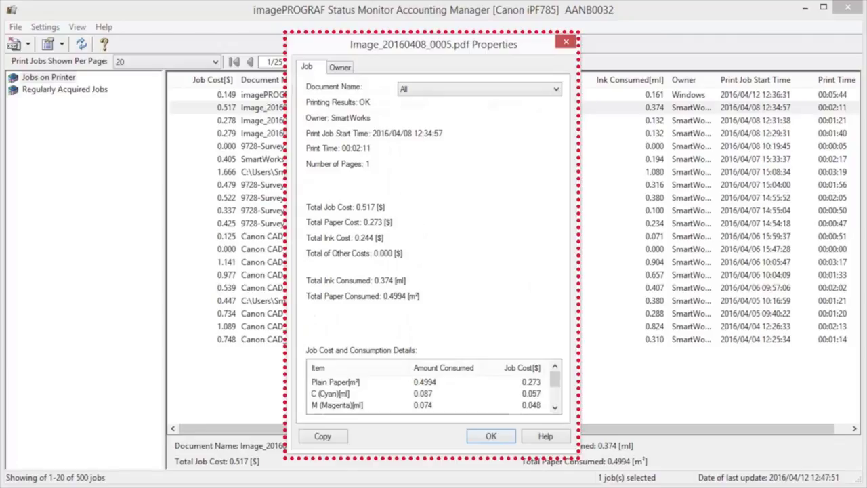
scroll(434, 393, down, 1)
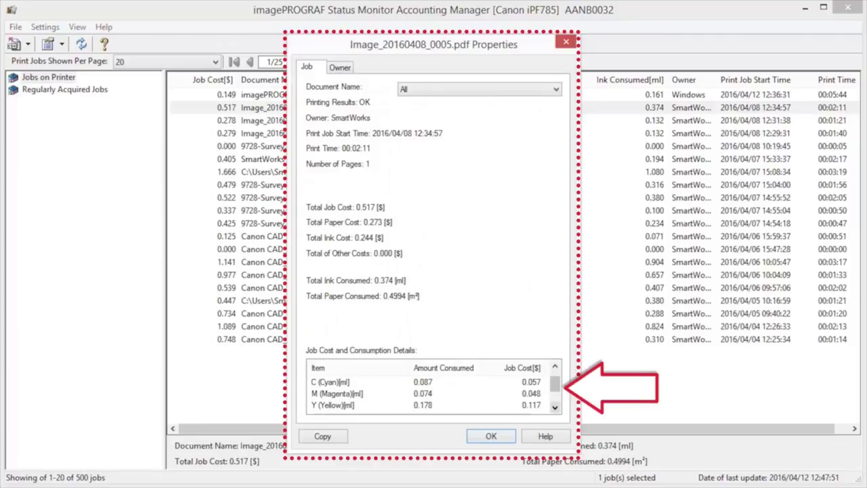
scroll(434, 393, down, 1)
scroll(433, 393, down, 1)
click(554, 407)
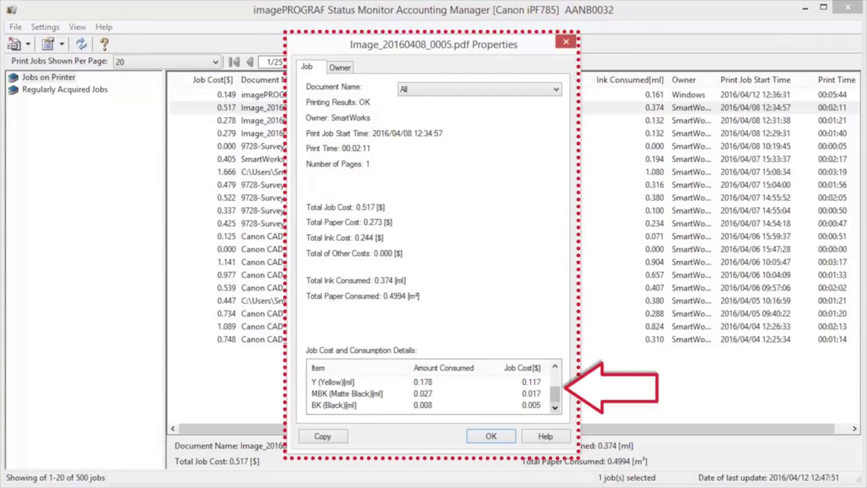
click(490, 435)
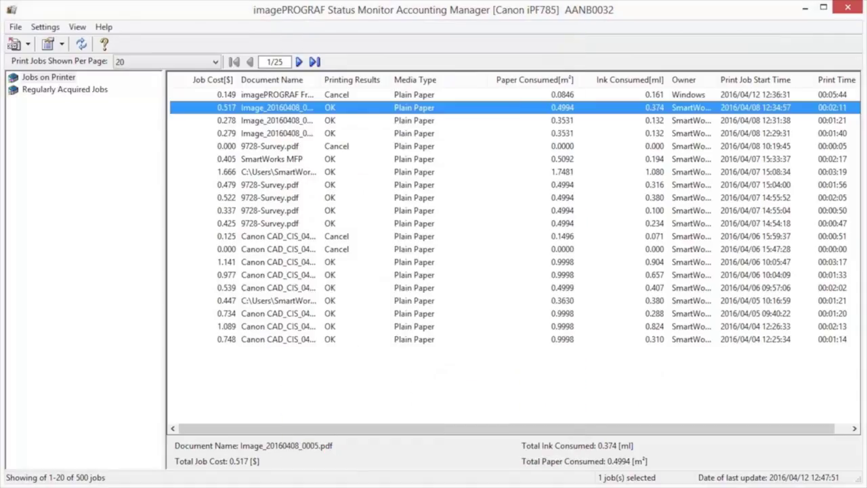
click(45, 26)
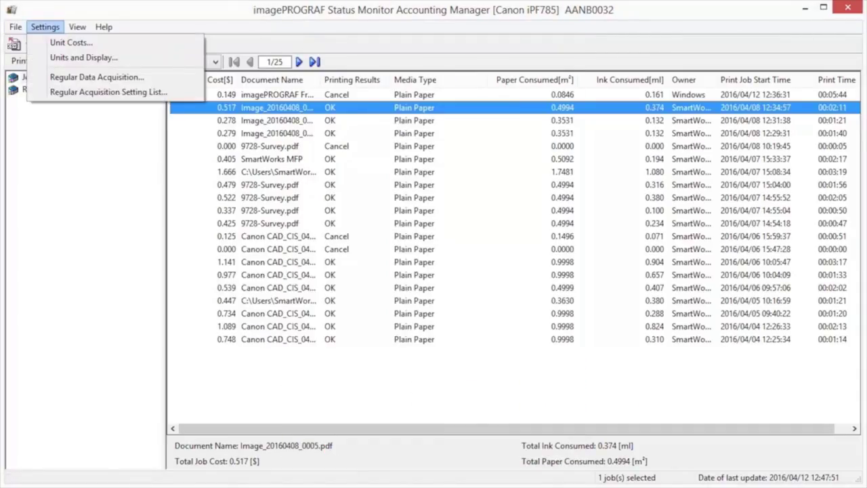
click(111, 59)
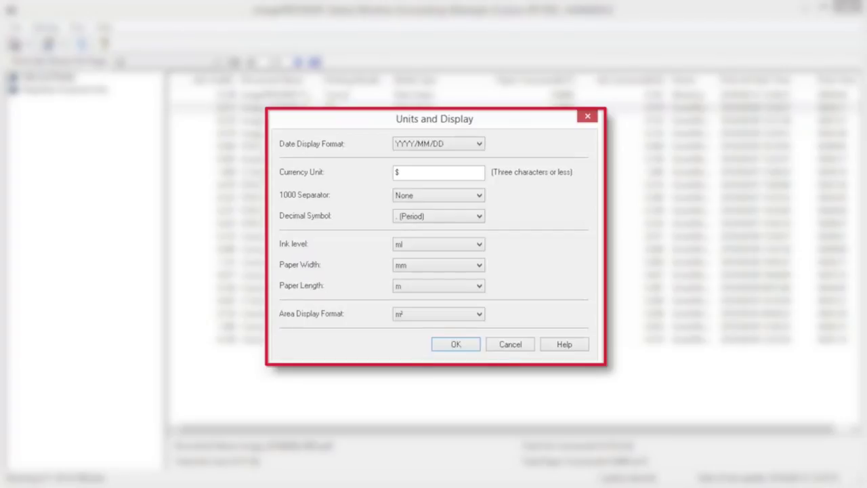
key(Return)
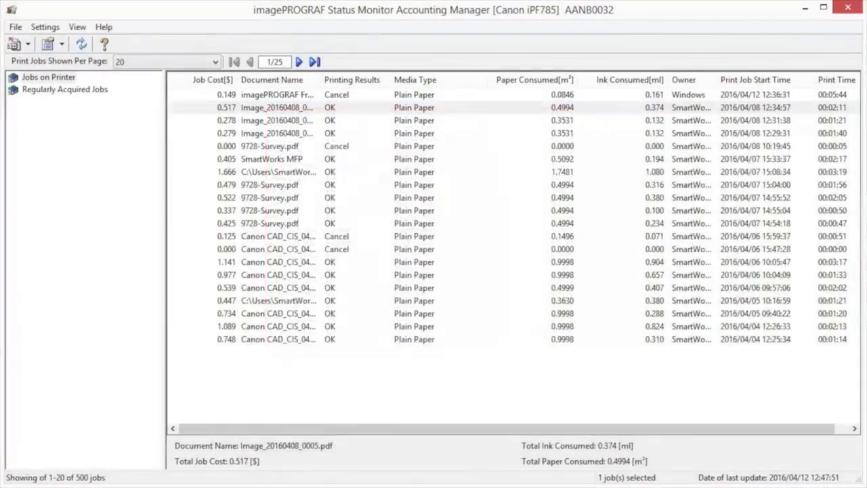
click(44, 27)
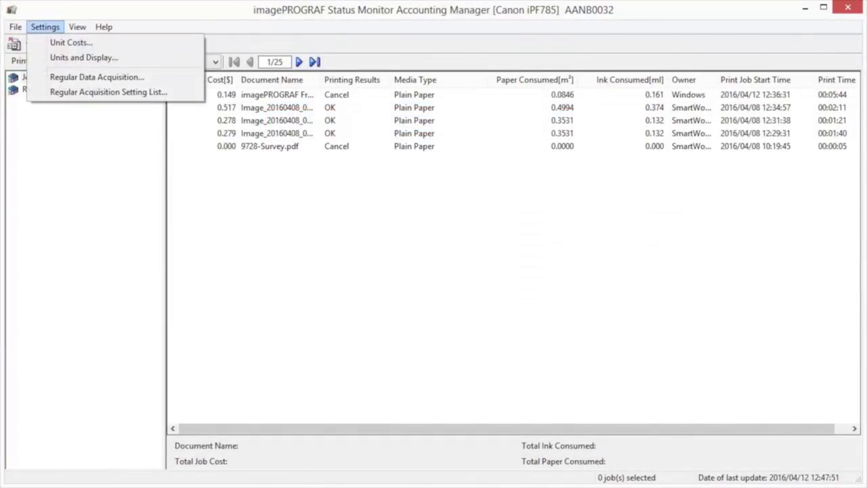
click(152, 80)
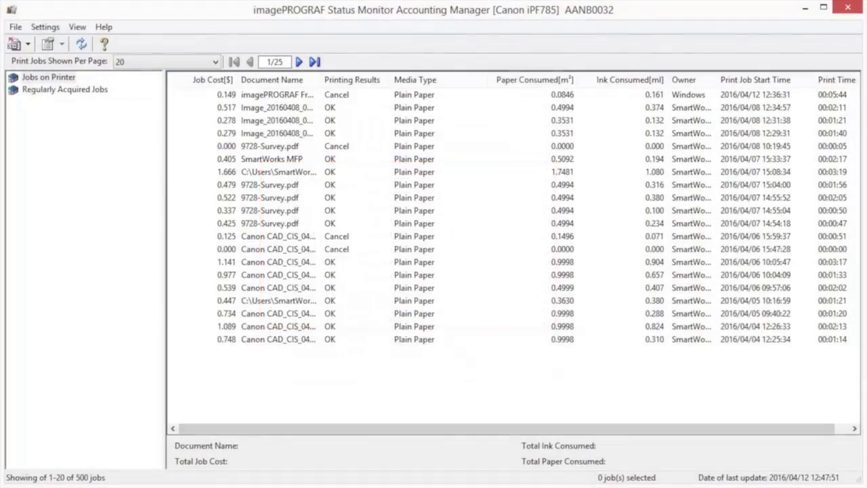
Look at Advanced Display Settings, then acquire paper information from the printer.
click(82, 28)
mouse_move(100, 92)
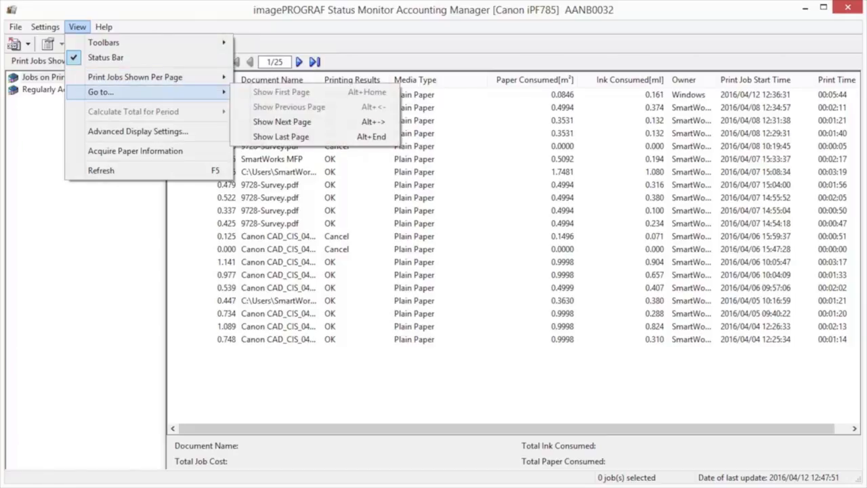
click(138, 131)
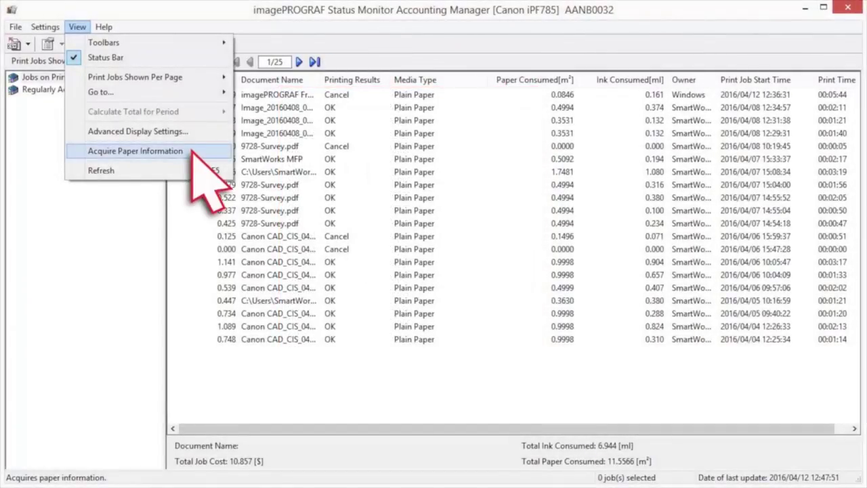
click(193, 152)
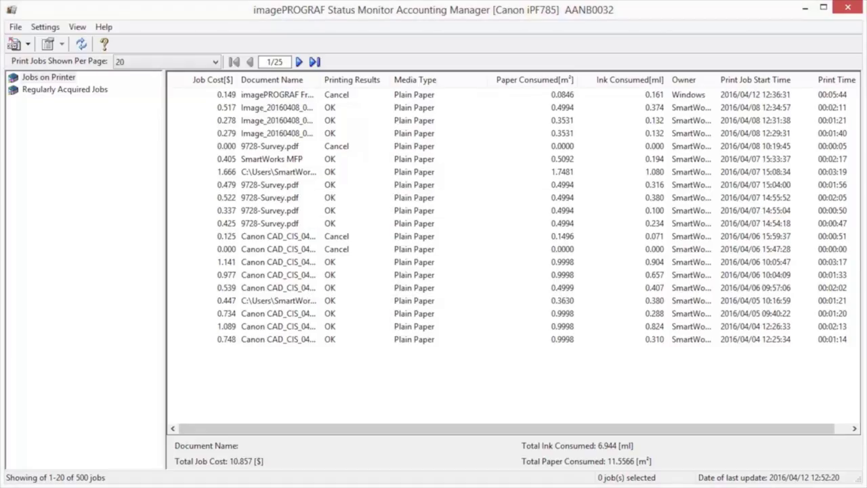
Save the cost data for all listed jobs as a CSV file in Documents.
click(15, 27)
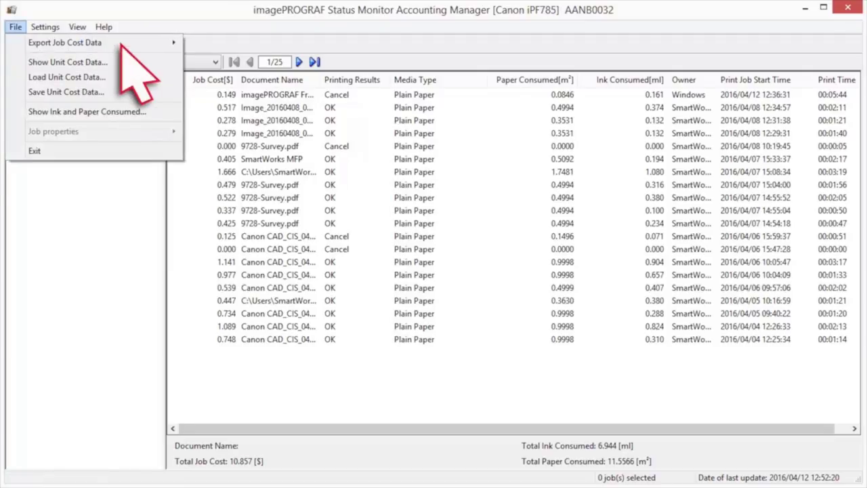
mouse_move(65, 42)
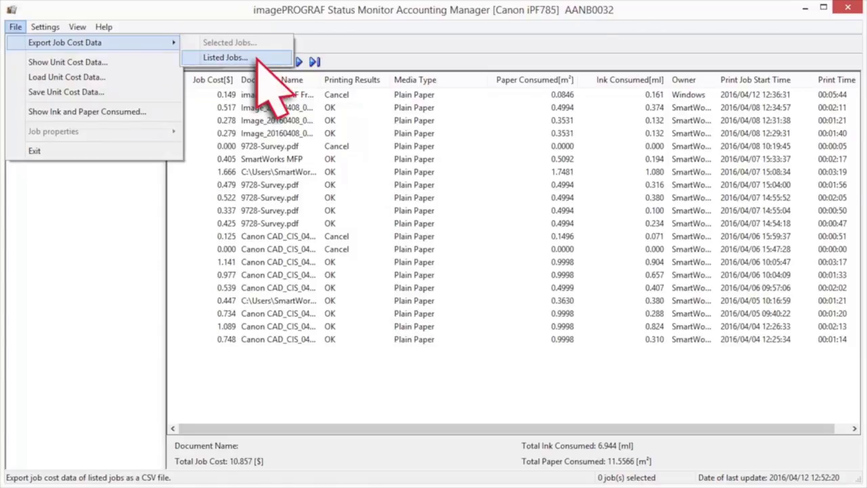
click(226, 58)
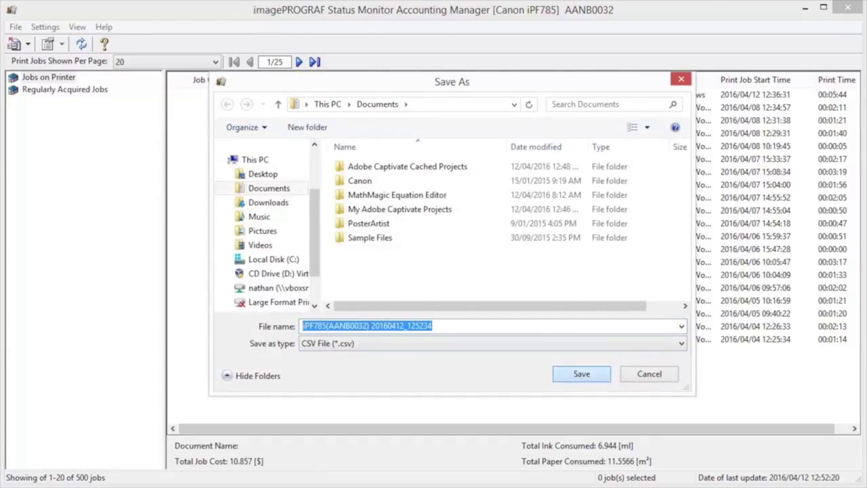
key(Return)
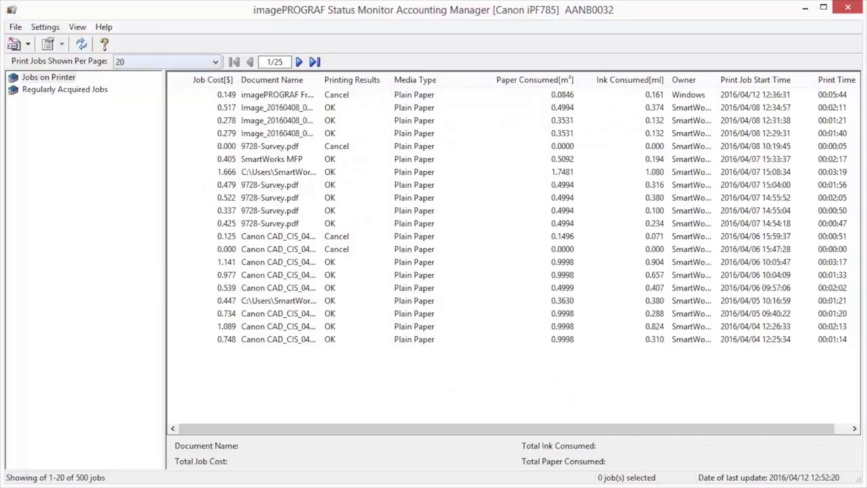